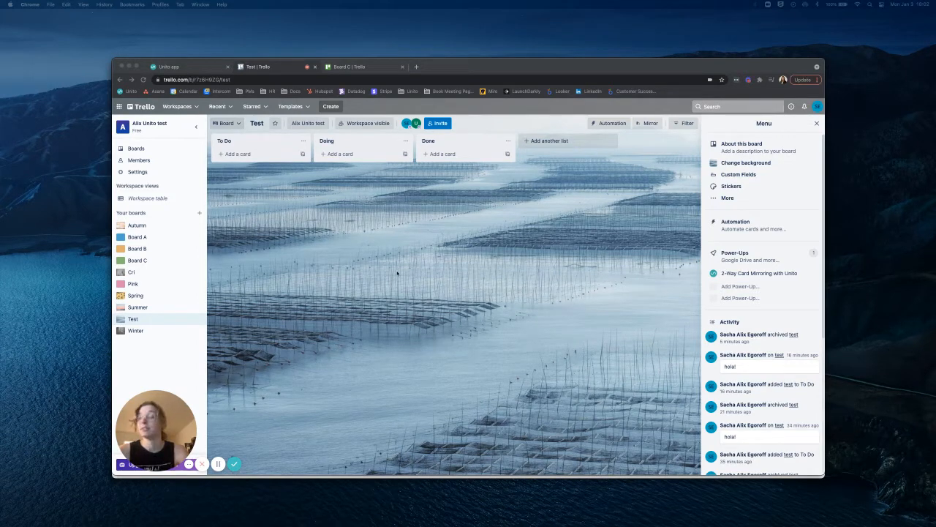
Authorize Unito to access the Trello account and dismiss the success window.
{"action": "left_click", "coordinate": [645, 123]}
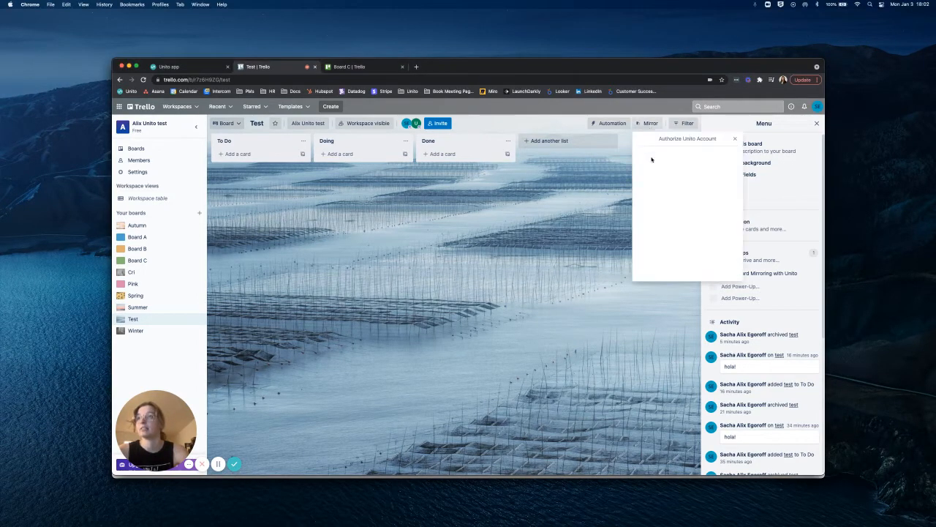
{"action": "left_click", "coordinate": [688, 223]}
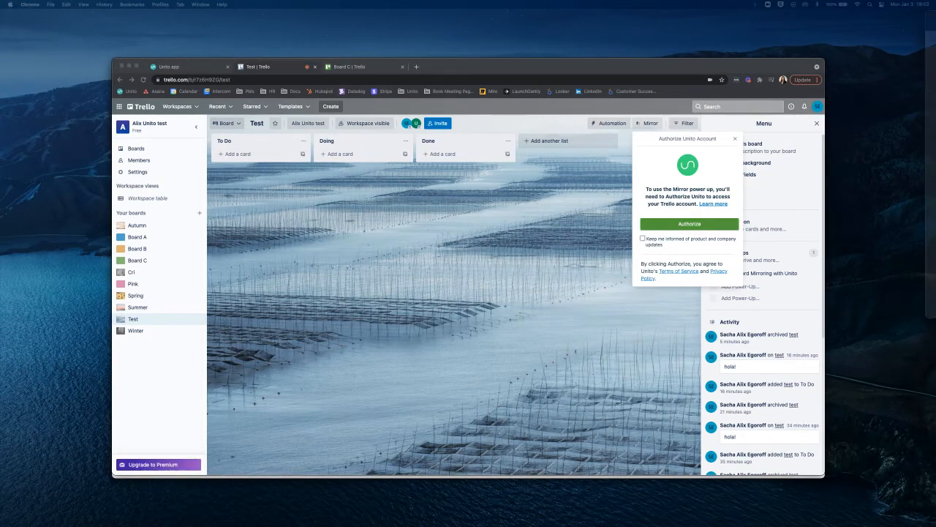
{"action": "scroll", "coordinate": [539, 226], "scroll_direction": "down", "scroll_amount": 5}
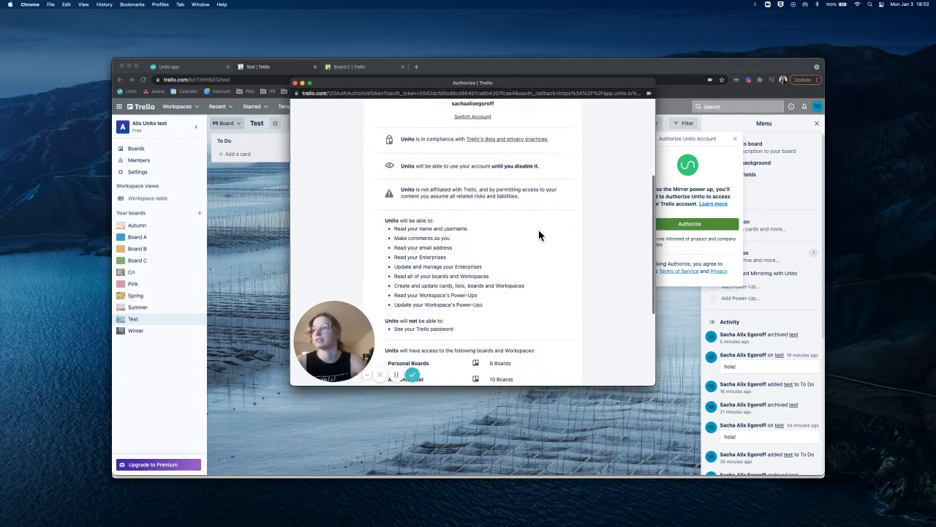
{"action": "scroll", "coordinate": [539, 230], "scroll_direction": "up", "scroll_amount": 4}
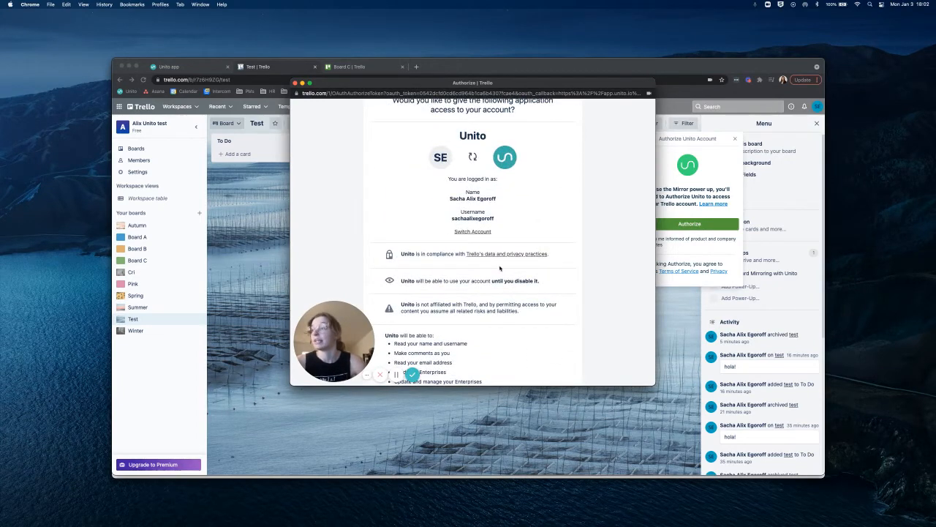
{"action": "scroll", "coordinate": [528, 262], "scroll_direction": "down", "scroll_amount": 1}
{"action": "scroll", "coordinate": [528, 262], "scroll_direction": "down", "scroll_amount": 1}
{"action": "scroll", "coordinate": [528, 262], "scroll_direction": "up", "scroll_amount": 3}
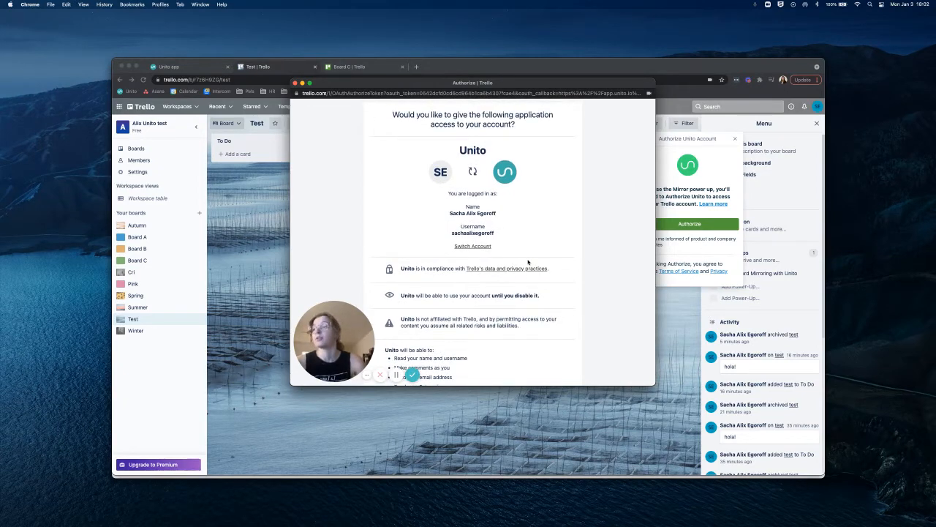
{"action": "scroll", "coordinate": [528, 262], "scroll_direction": "down", "scroll_amount": 5}
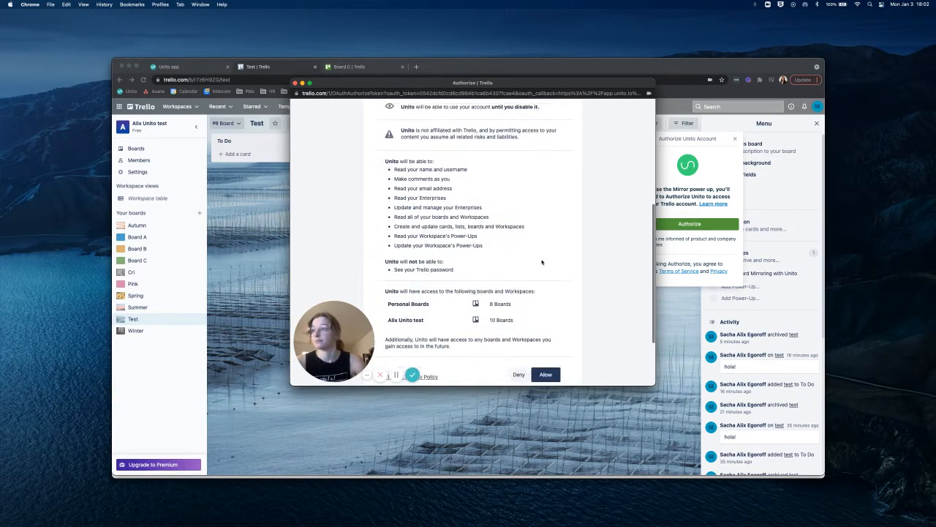
{"action": "scroll", "coordinate": [528, 293], "scroll_direction": "down", "scroll_amount": 2}
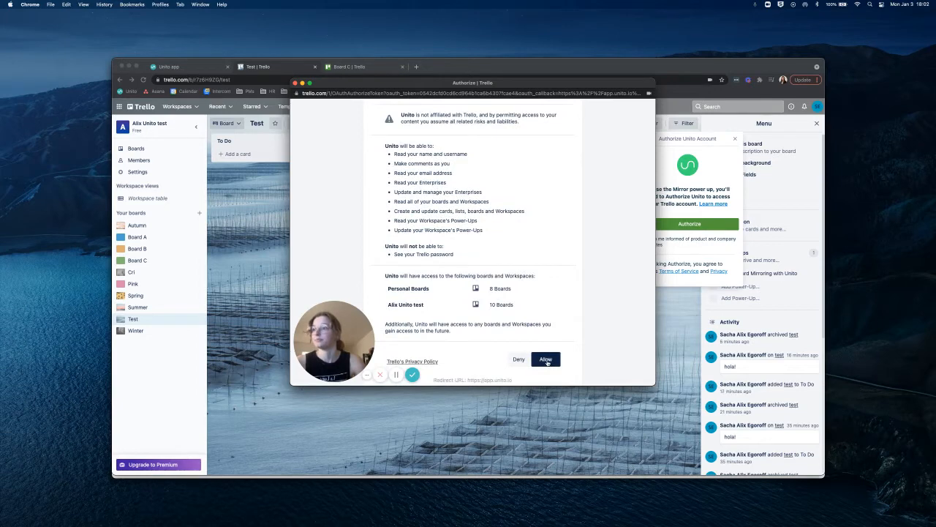
{"action": "left_click", "coordinate": [547, 360]}
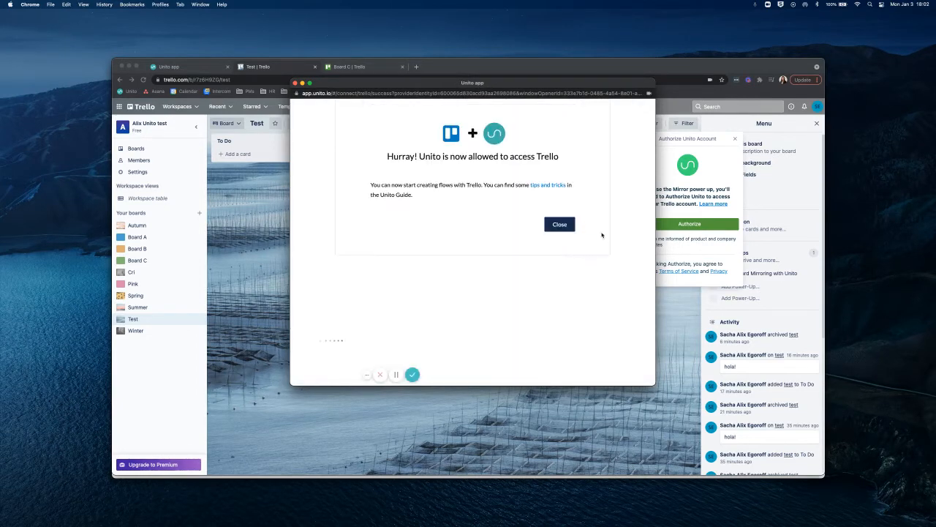
{"action": "left_click", "coordinate": [560, 225]}
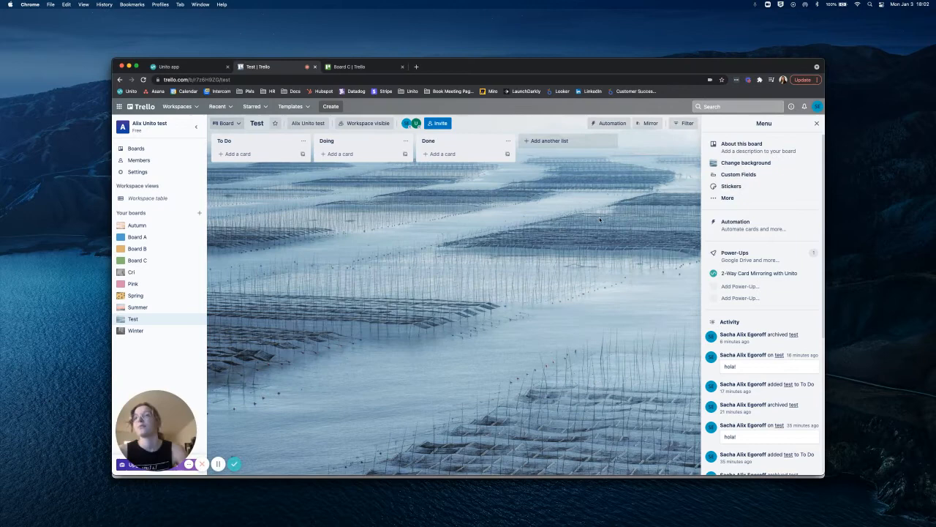
Review the Mirror | Trial power-up's mirrored-field settings on the Test board.
{"action": "left_click", "coordinate": [647, 123]}
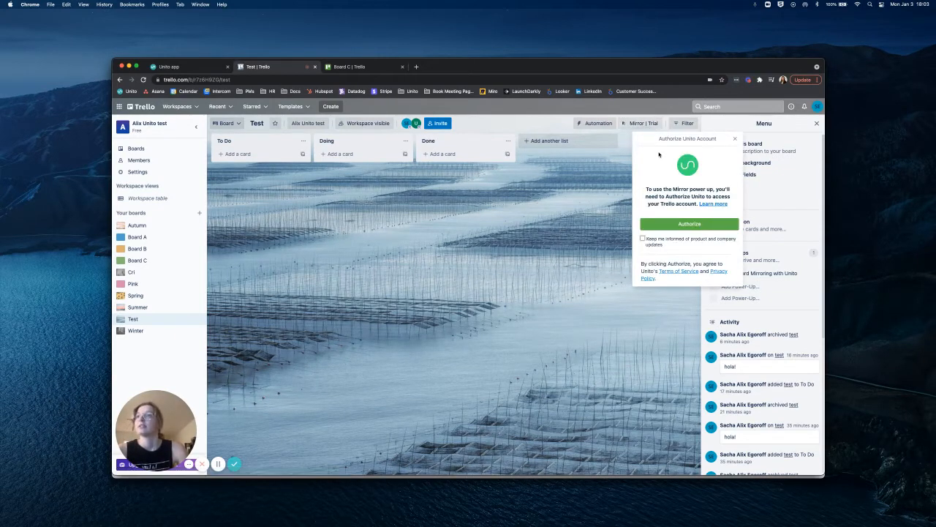
{"action": "left_click", "coordinate": [734, 139]}
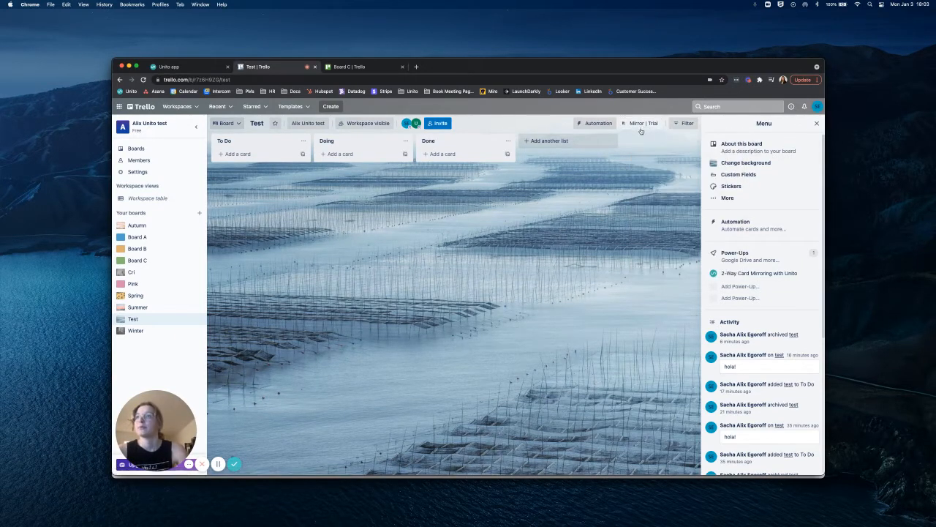
{"action": "left_click", "coordinate": [640, 123]}
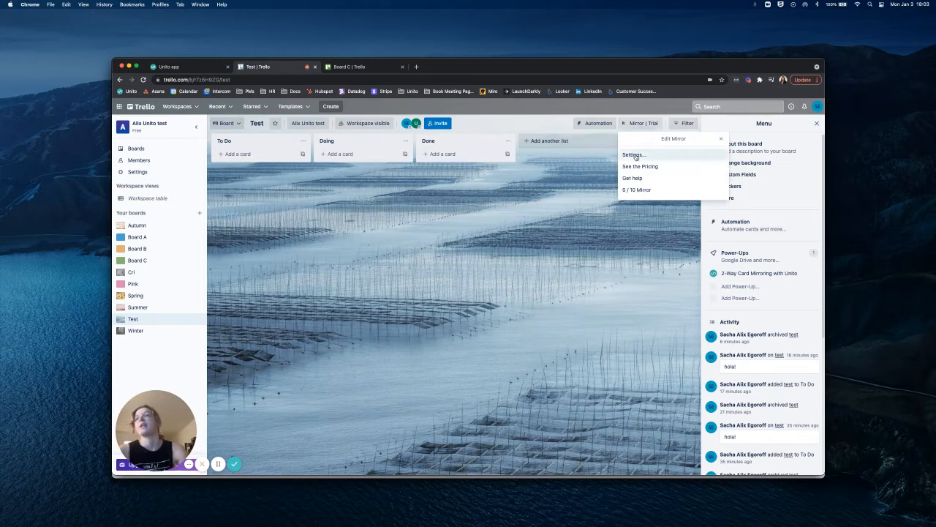
{"action": "left_click", "coordinate": [634, 154]}
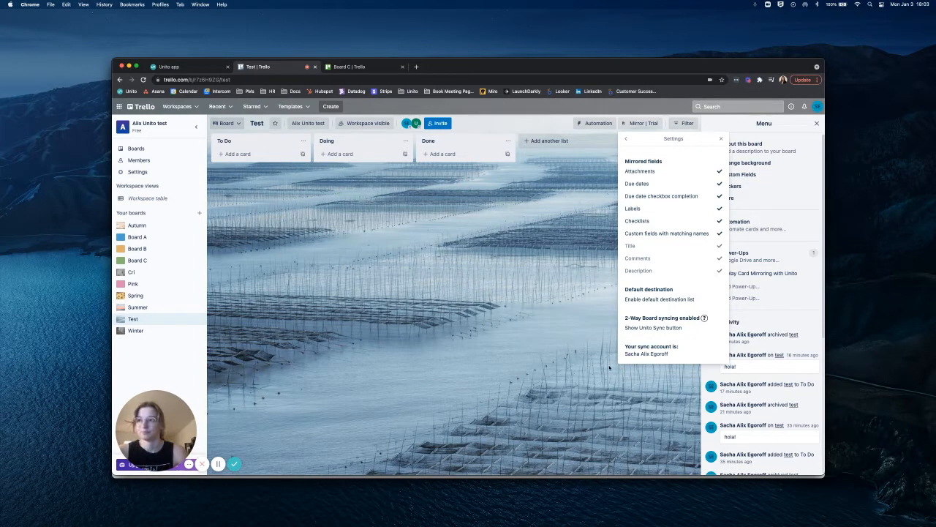
{"action": "left_click", "coordinate": [609, 368]}
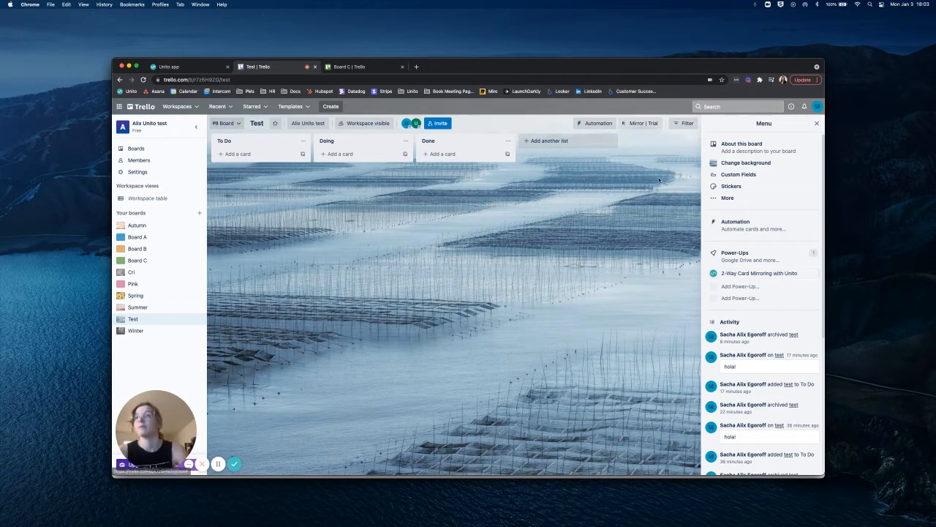
Enable the Unito Sync button in Mirror settings and dismiss the 2-Way Board Syncing intro.
{"action": "left_click", "coordinate": [628, 126]}
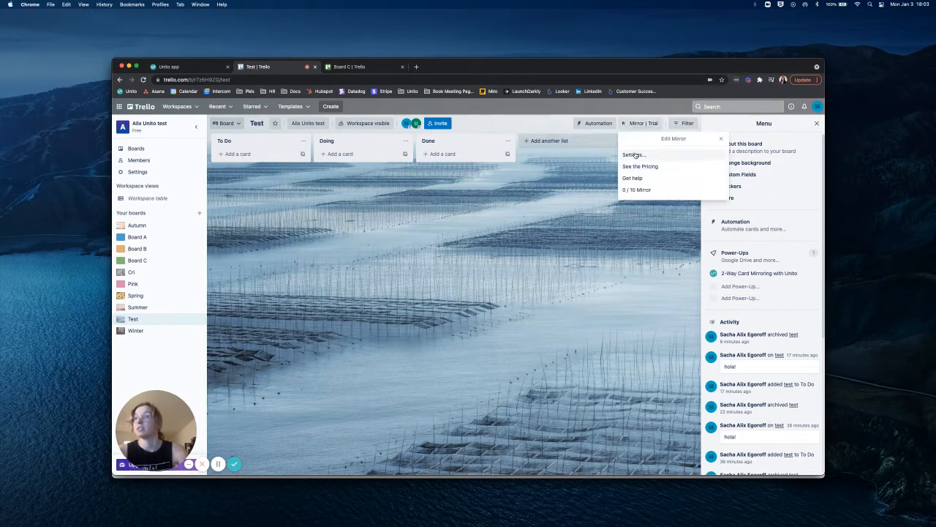
{"action": "left_click", "coordinate": [644, 154]}
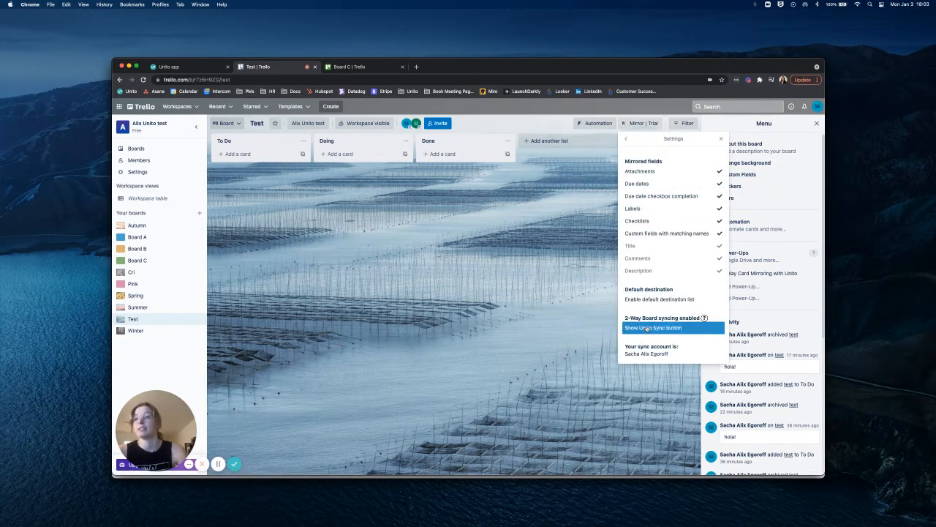
{"action": "left_click", "coordinate": [652, 327]}
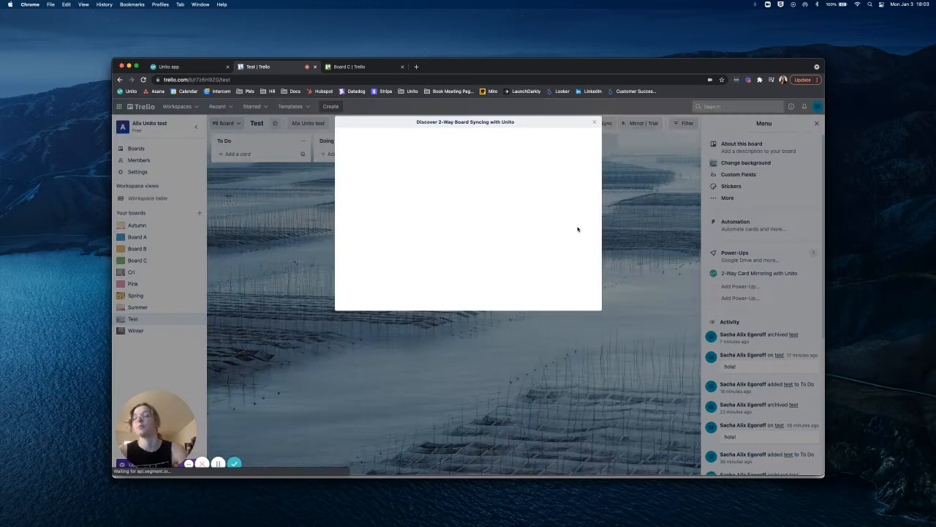
{"action": "left_click", "coordinate": [494, 260]}
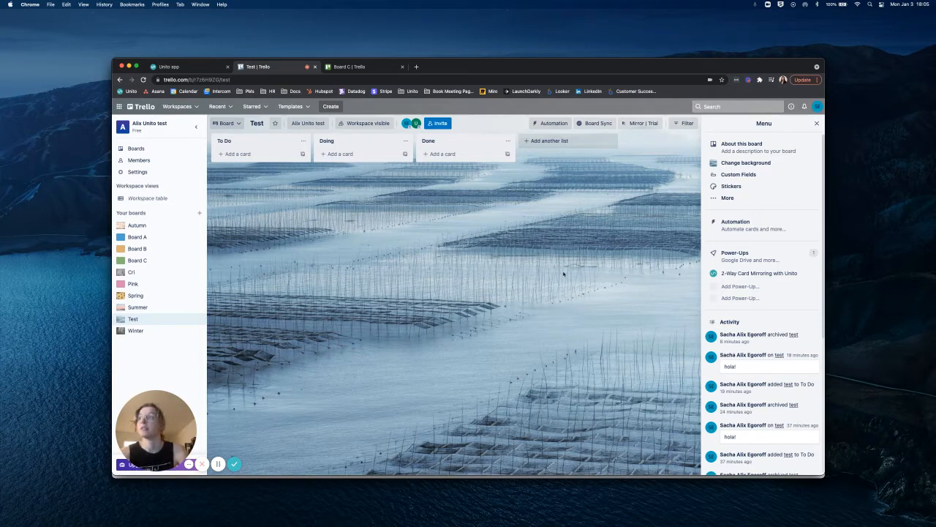
Check Board C, then return to Test and review its Mirror | Trial settings.
{"action": "left_click", "coordinate": [360, 67]}
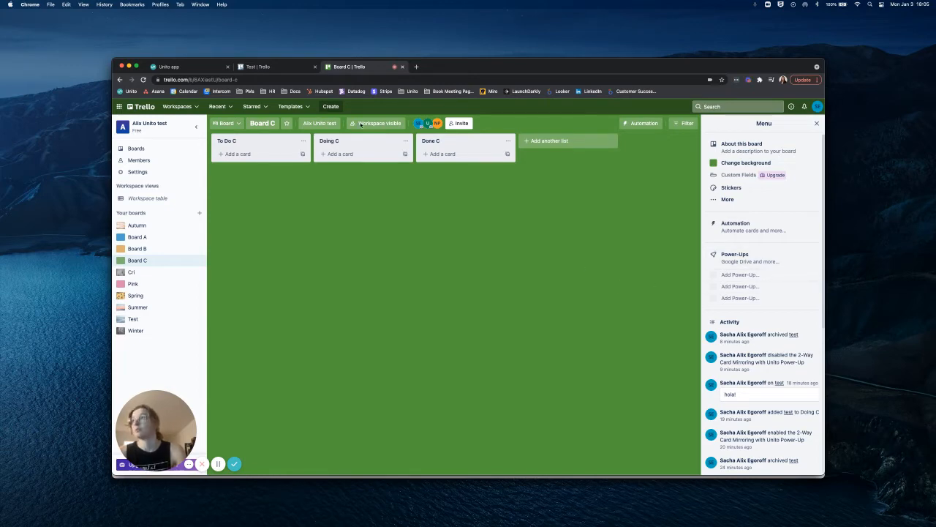
{"action": "left_click", "coordinate": [264, 67]}
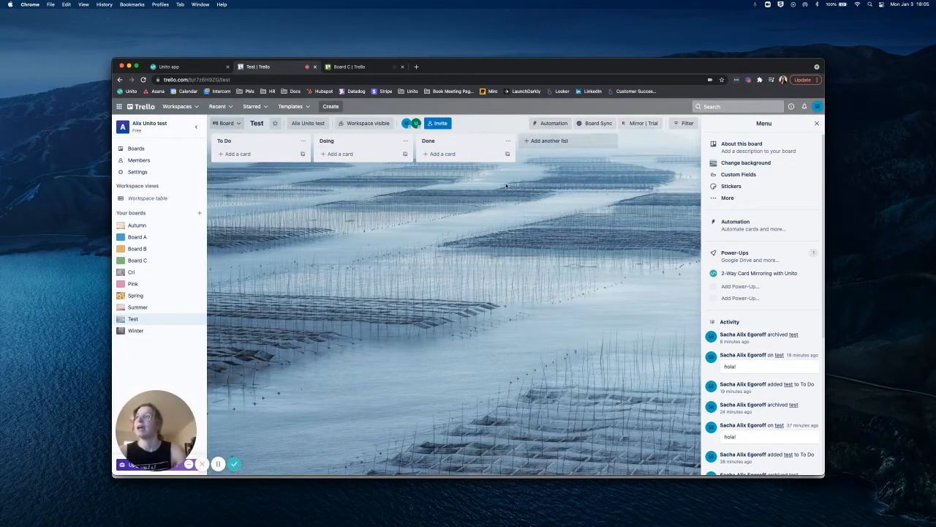
{"action": "left_click", "coordinate": [642, 123]}
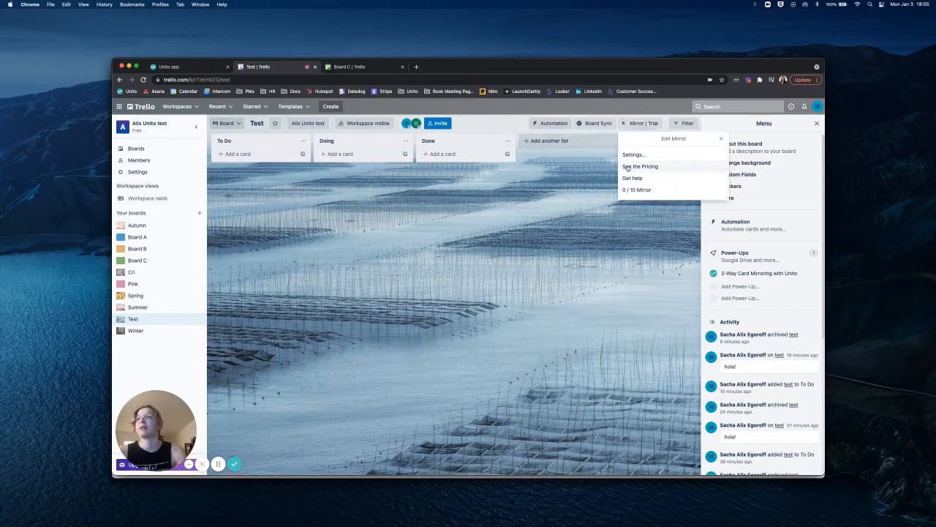
{"action": "left_click", "coordinate": [632, 155]}
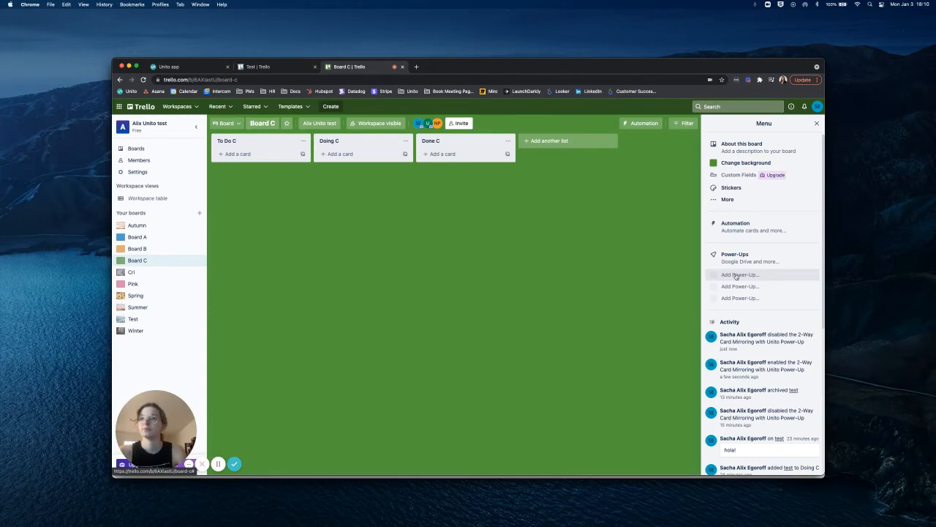
Add the 2-Way Card Mirroring with Unito power-up to Board C from the directory.
{"action": "left_click", "coordinate": [737, 276]}
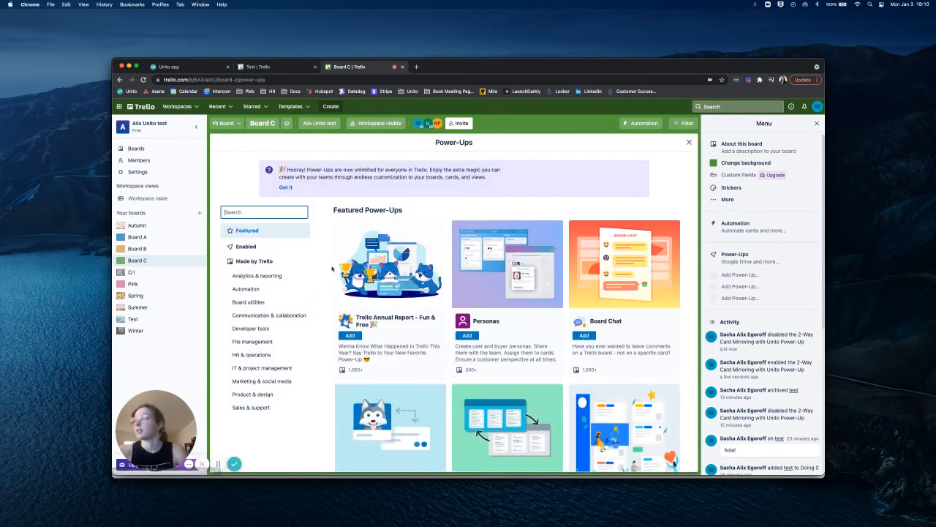
{"action": "left_click", "coordinate": [243, 213]}
{"action": "type", "text": "uni"}
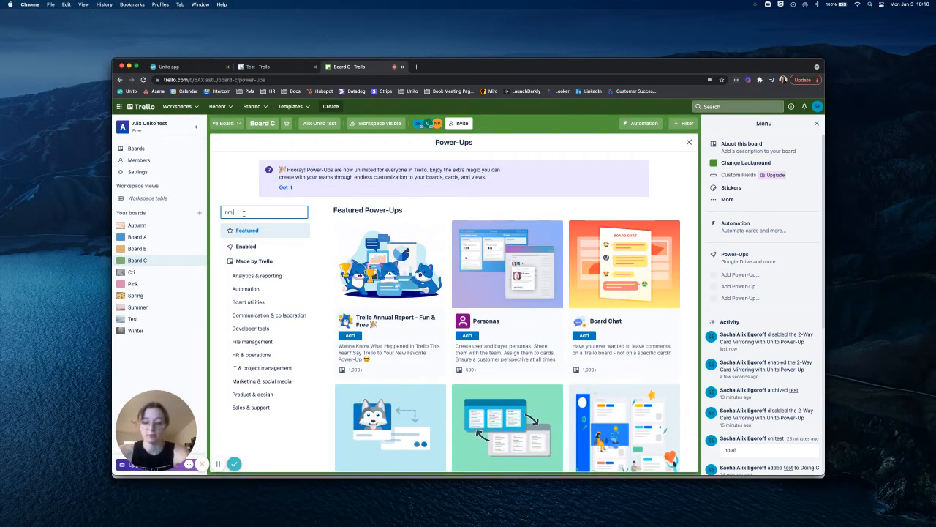
{"action": "key", "text": "BackSpace"}
{"action": "key", "text": "BackSpace"}
{"action": "key", "text": "BackSpace"}
{"action": "type", "text": "mirr"}
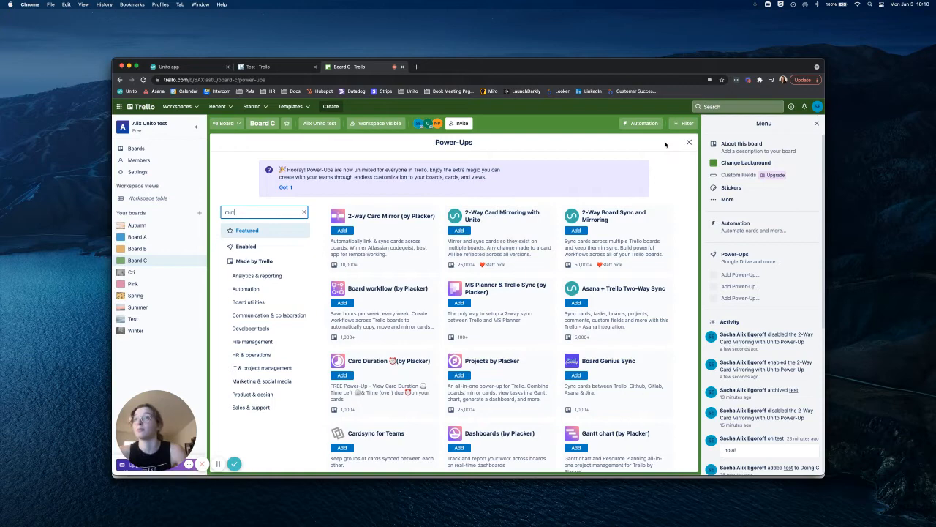
{"action": "left_click", "coordinate": [459, 229]}
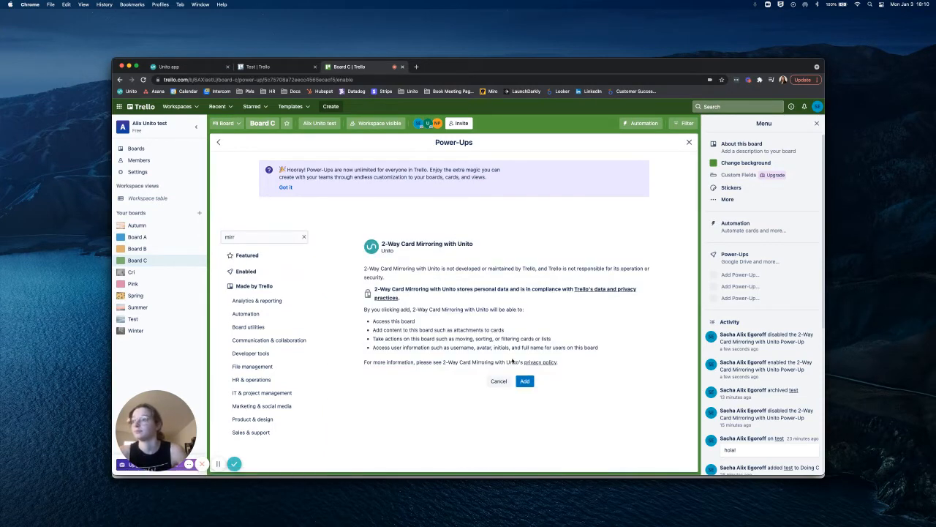
{"action": "left_click", "coordinate": [526, 380]}
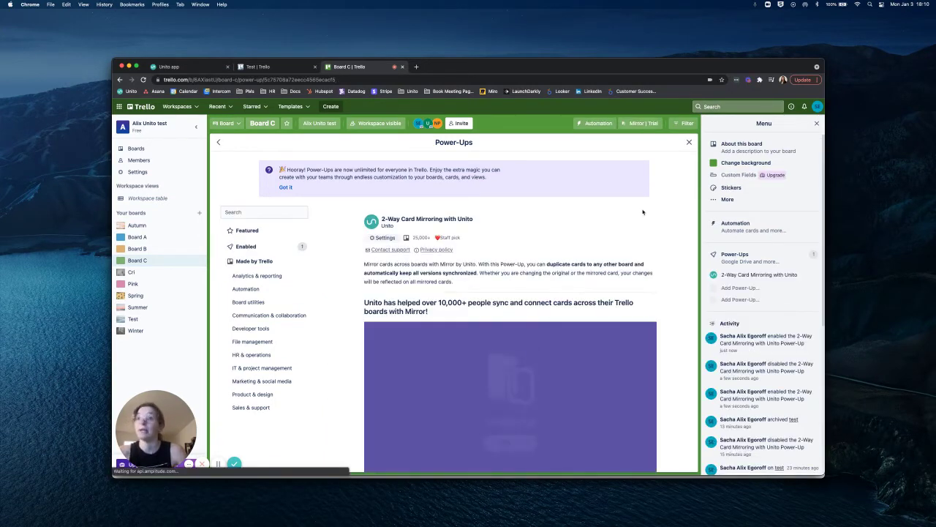
{"action": "left_click", "coordinate": [690, 142]}
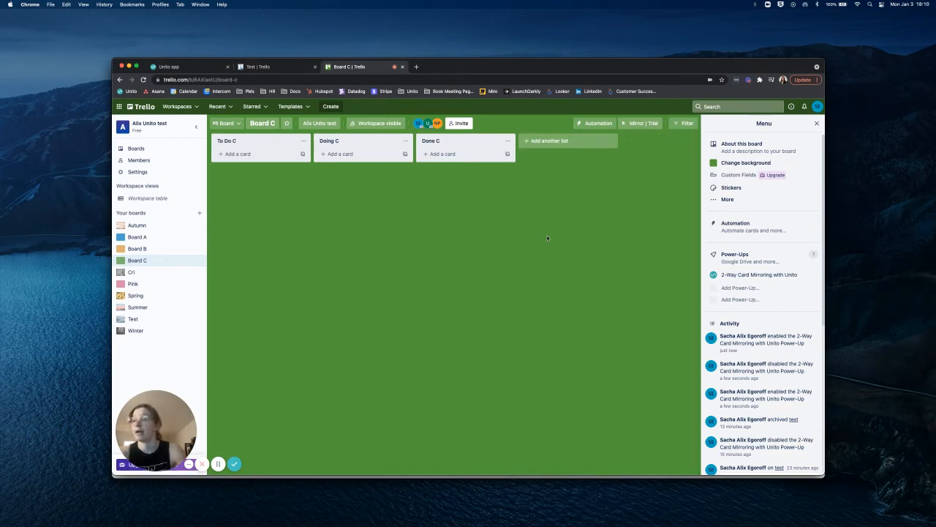
{"action": "left_click", "coordinate": [641, 123]}
{"action": "left_click", "coordinate": [633, 154]}
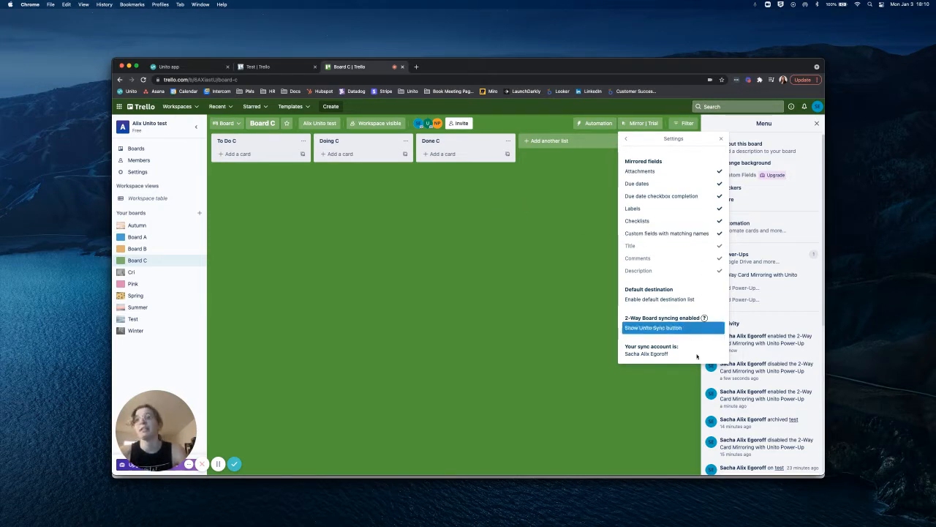
{"action": "left_click", "coordinate": [560, 280]}
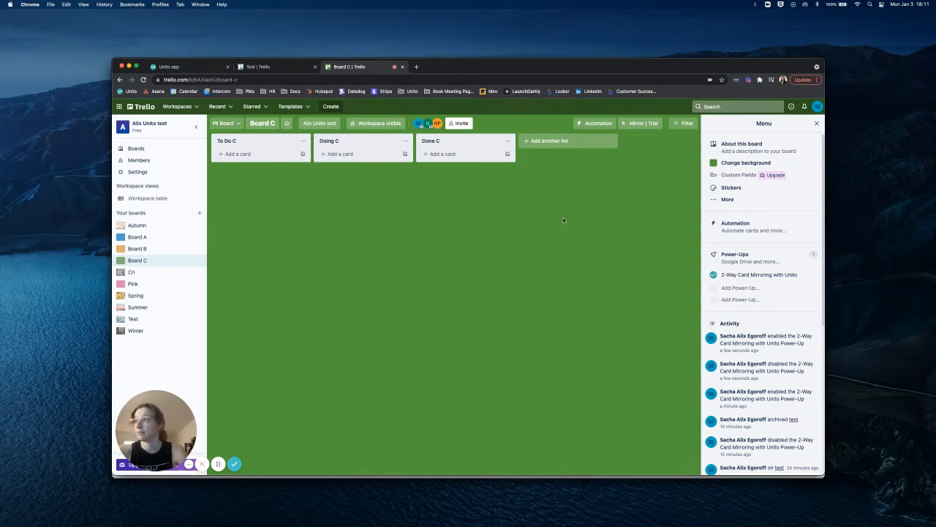
Create a card named 'test' in Doing C and start mirroring it.
{"action": "left_click", "coordinate": [341, 153]}
{"action": "type", "text": "te"}
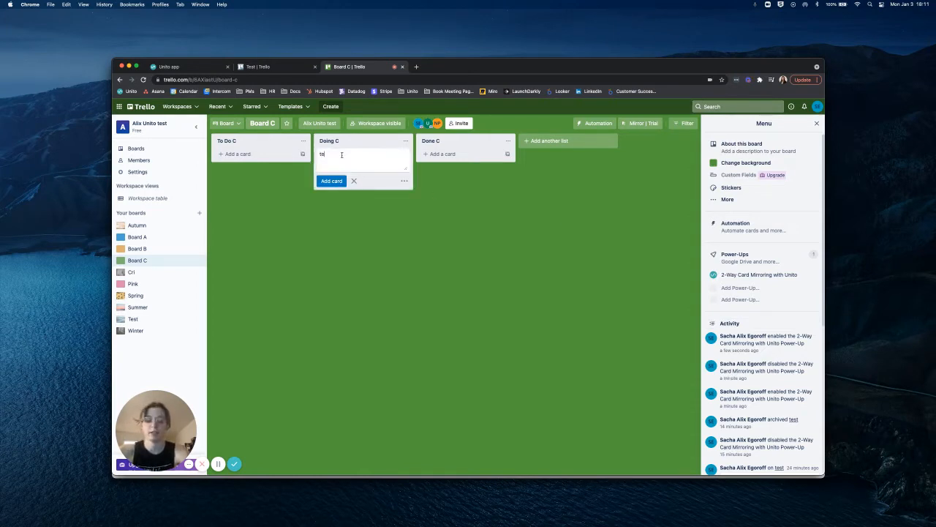
{"action": "type", "text": "st"}
{"action": "key", "text": "Return"}
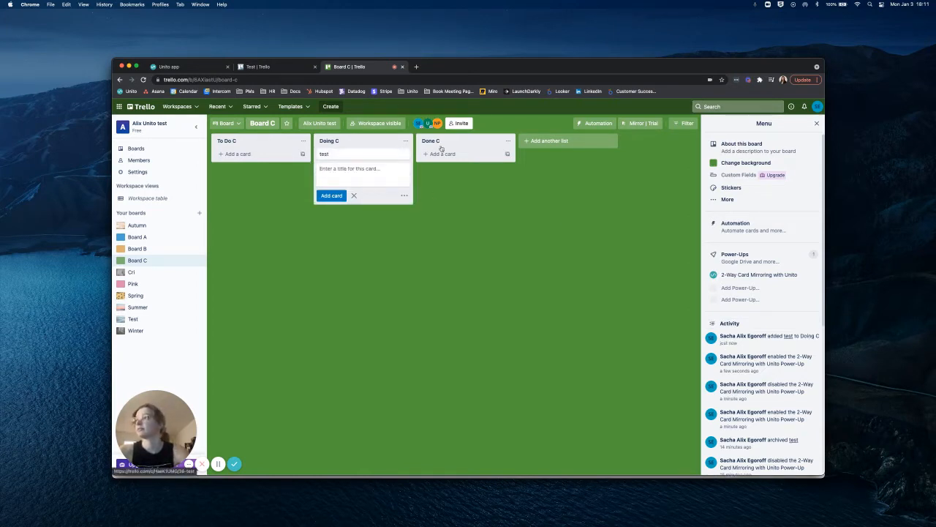
{"action": "left_click", "coordinate": [365, 154]}
{"action": "left_click", "coordinate": [561, 335]}
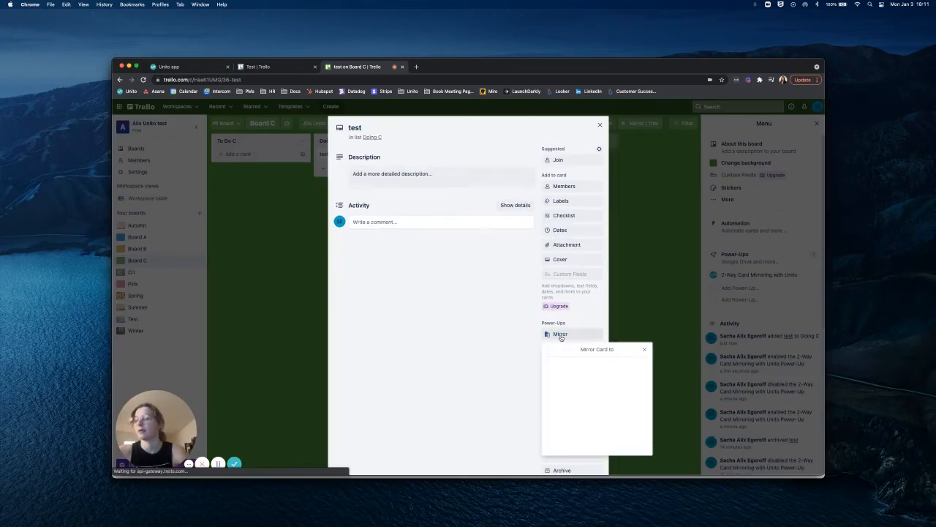
{"action": "left_click", "coordinate": [585, 374]}
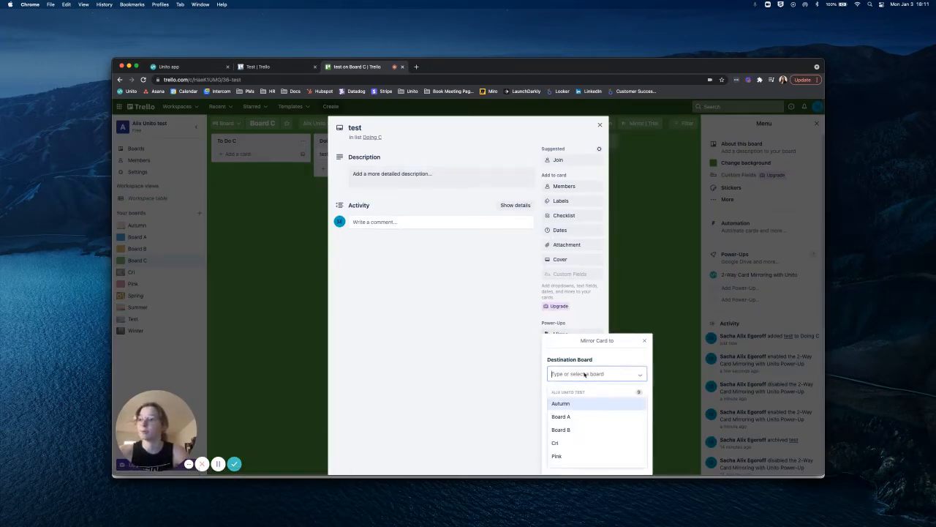
{"action": "type", "text": "tes"}
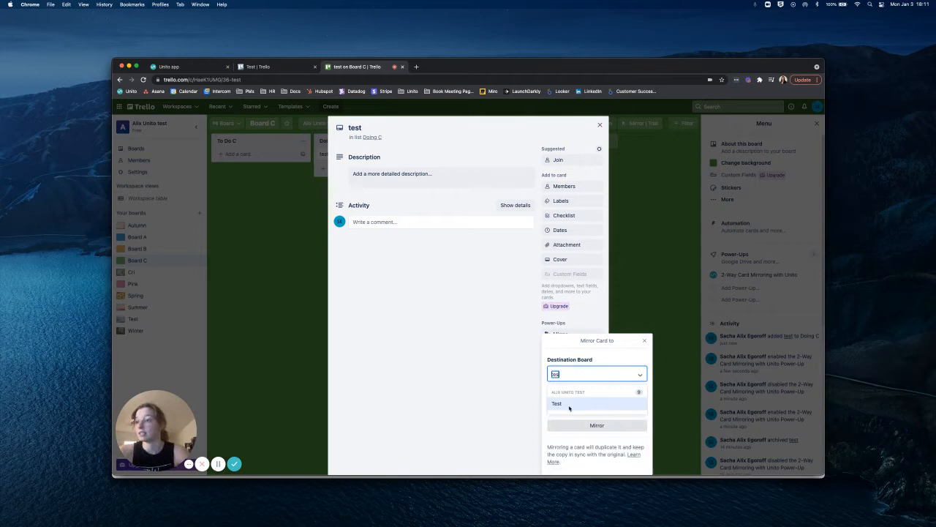
Mirror the test card to the Test board's Doing list and view its mirrored copy.
{"action": "left_click", "coordinate": [569, 405]}
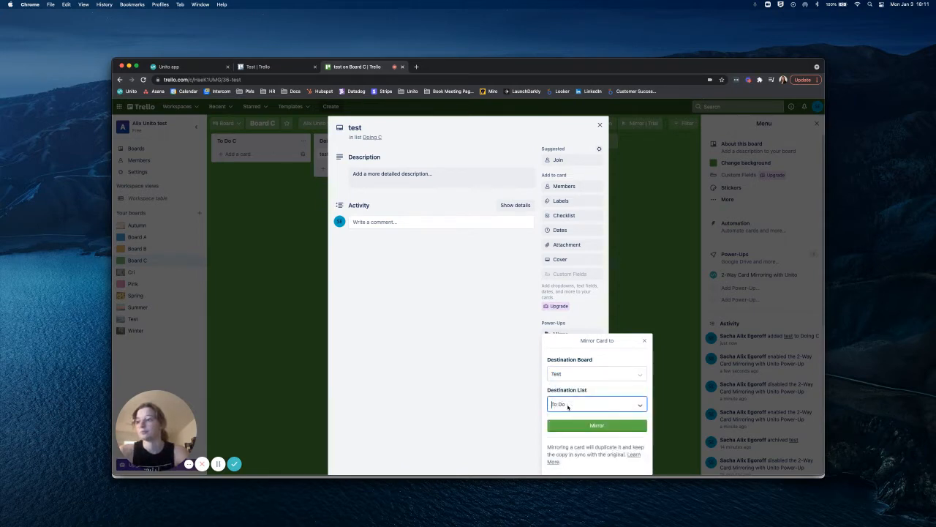
{"action": "left_click", "coordinate": [568, 407]}
{"action": "left_click", "coordinate": [563, 436]}
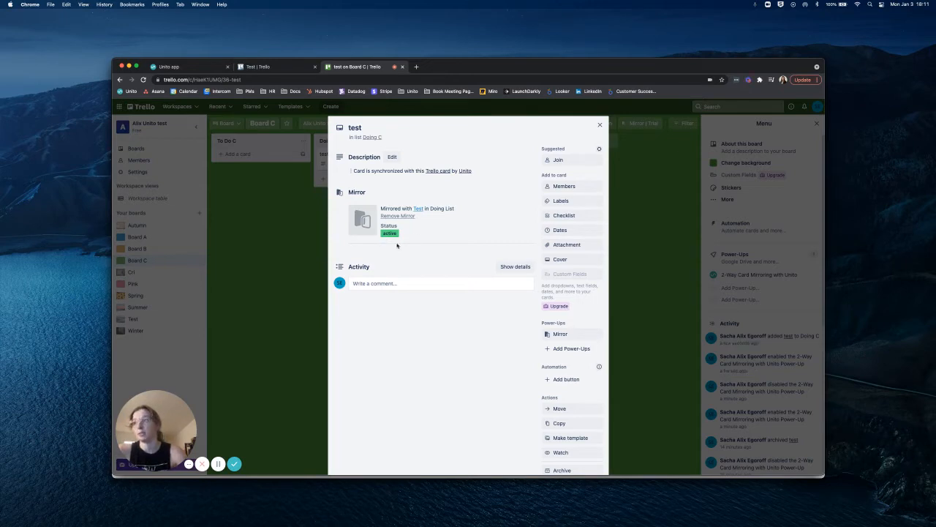
{"action": "left_click", "coordinate": [418, 208]}
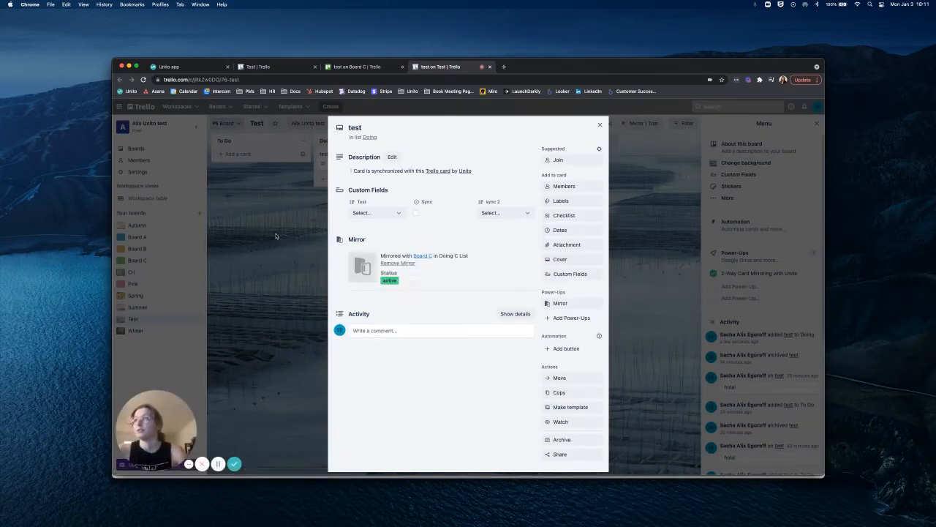
Check the Test board's Mirror settings and Edit Mirror menu, now showing 1 of 10 mirrors used.
{"action": "left_click", "coordinate": [276, 236]}
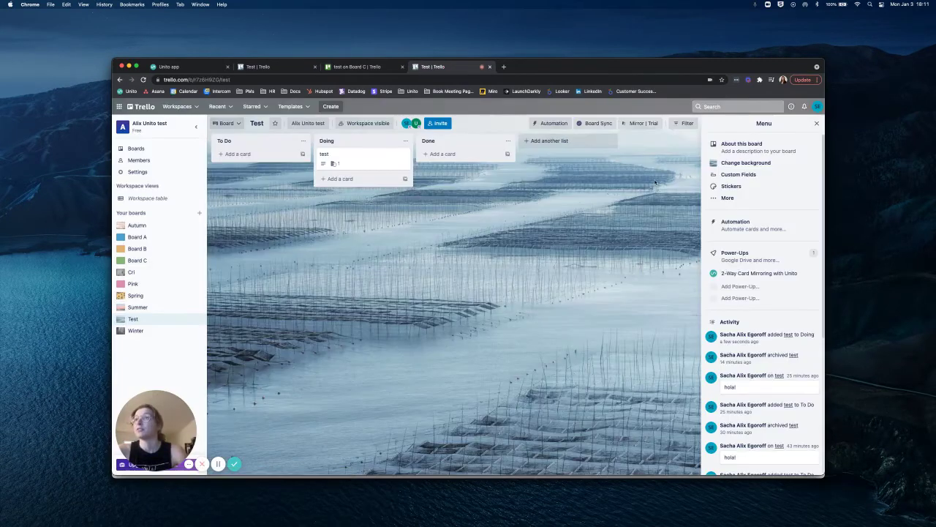
{"action": "left_click", "coordinate": [638, 126]}
{"action": "left_click", "coordinate": [648, 157]}
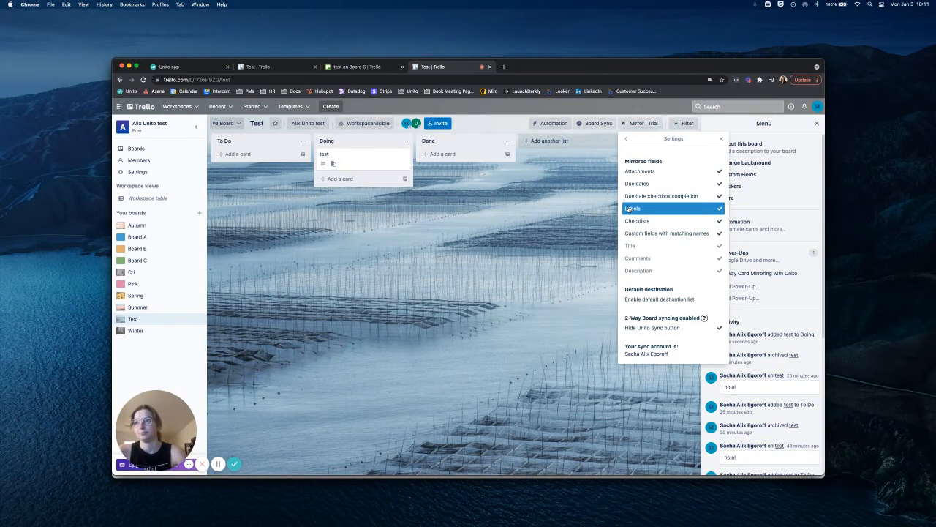
{"action": "key", "text": "Escape"}
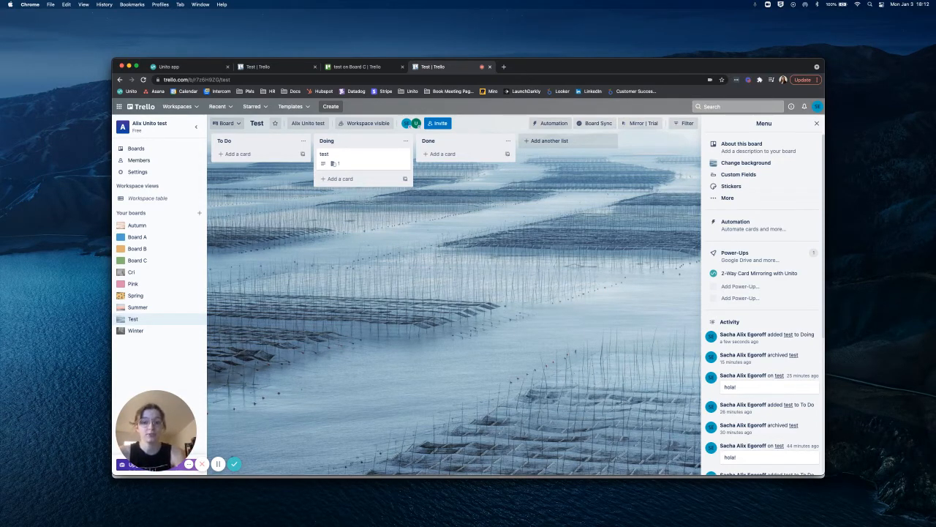
{"action": "left_click", "coordinate": [644, 122]}
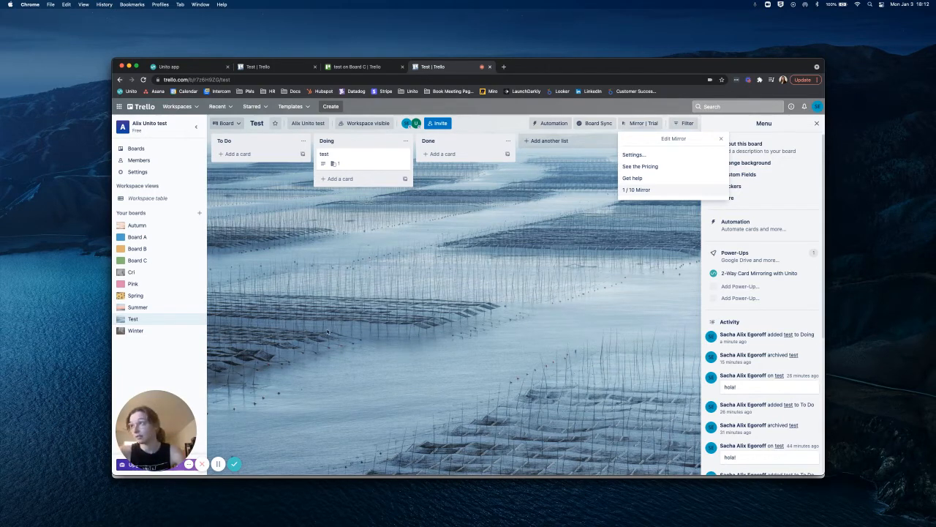
{"action": "left_click", "coordinate": [327, 331]}
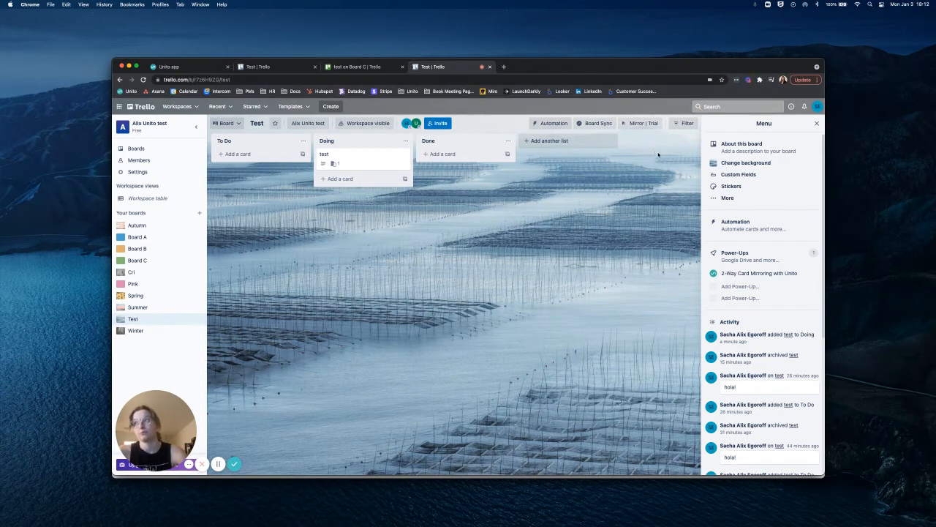
Remove the mirror from the test card on the Test board.
{"action": "left_click", "coordinate": [370, 166]}
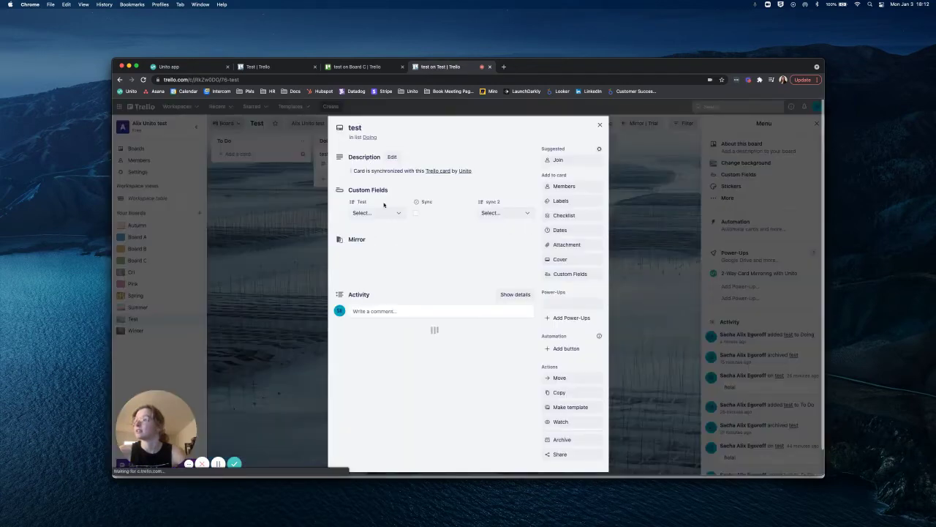
{"action": "left_click", "coordinate": [398, 265]}
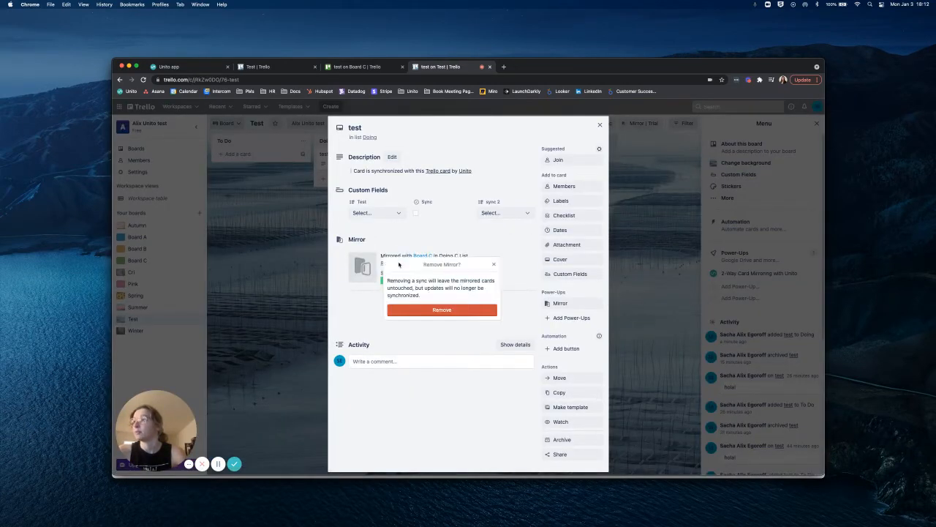
{"action": "left_click", "coordinate": [441, 311]}
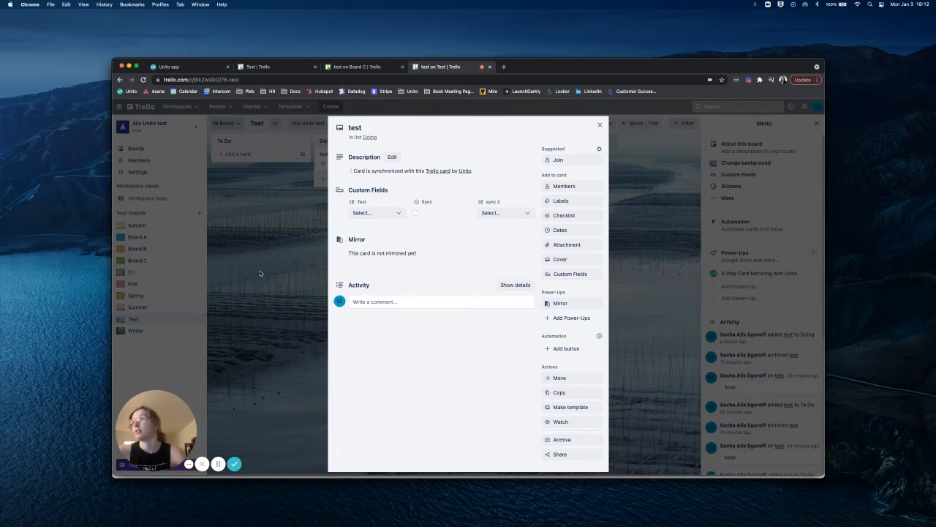
{"action": "left_click", "coordinate": [260, 273]}
Check the test card on Board C and compare with the Test board.
{"action": "left_click", "coordinate": [357, 66]}
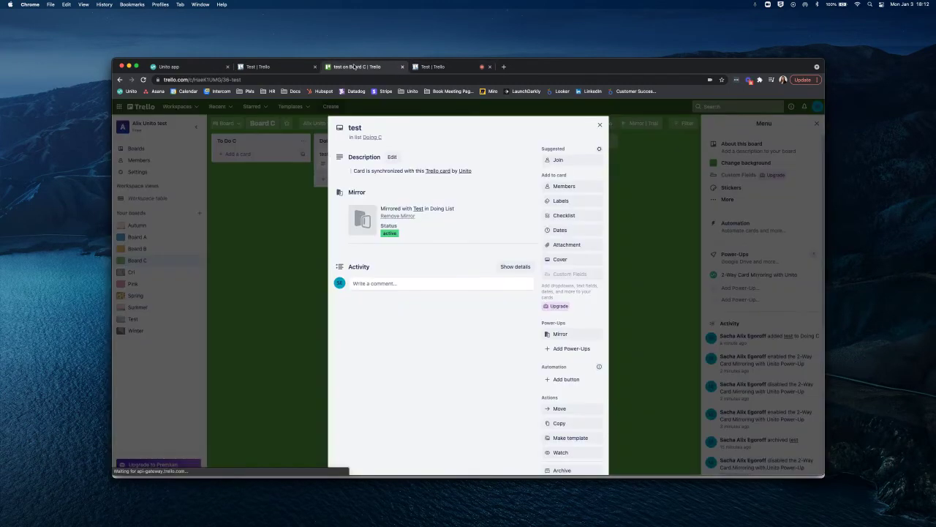
{"action": "left_click", "coordinate": [264, 218]}
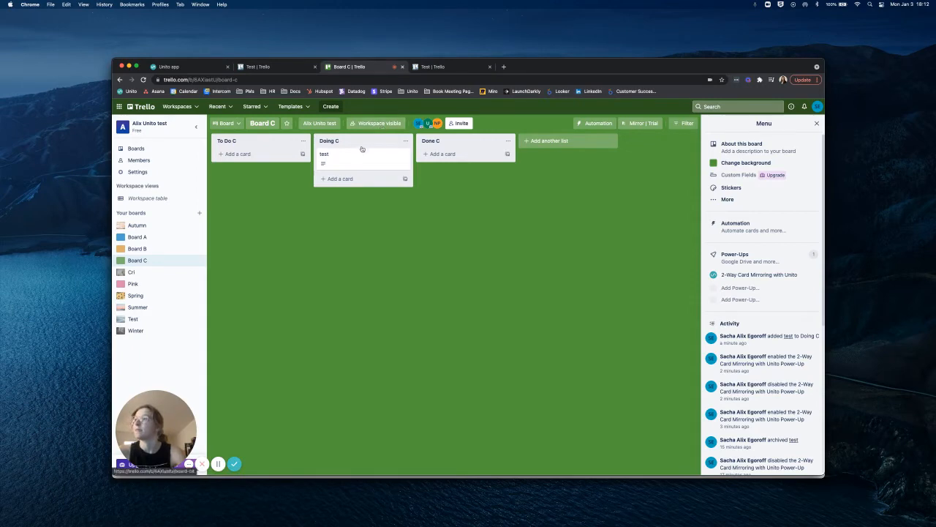
{"action": "left_click", "coordinate": [433, 66]}
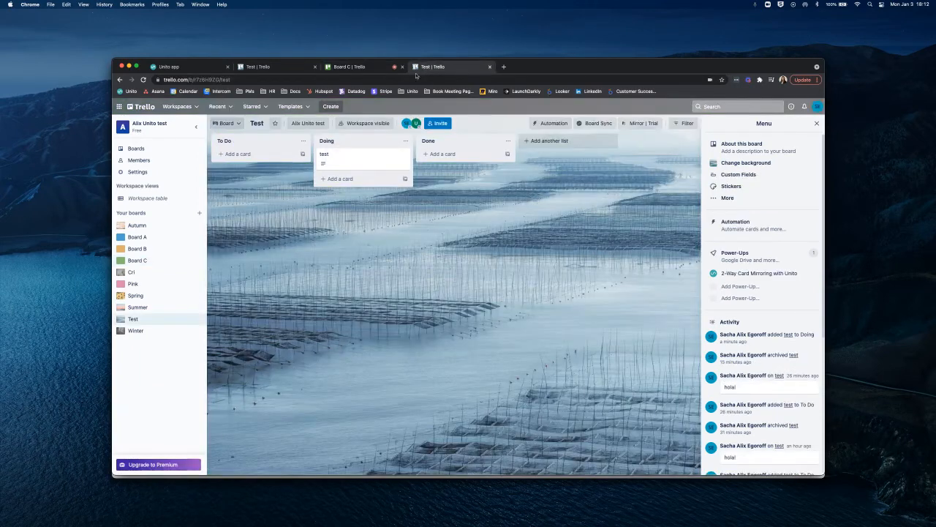
{"action": "left_click", "coordinate": [357, 66]}
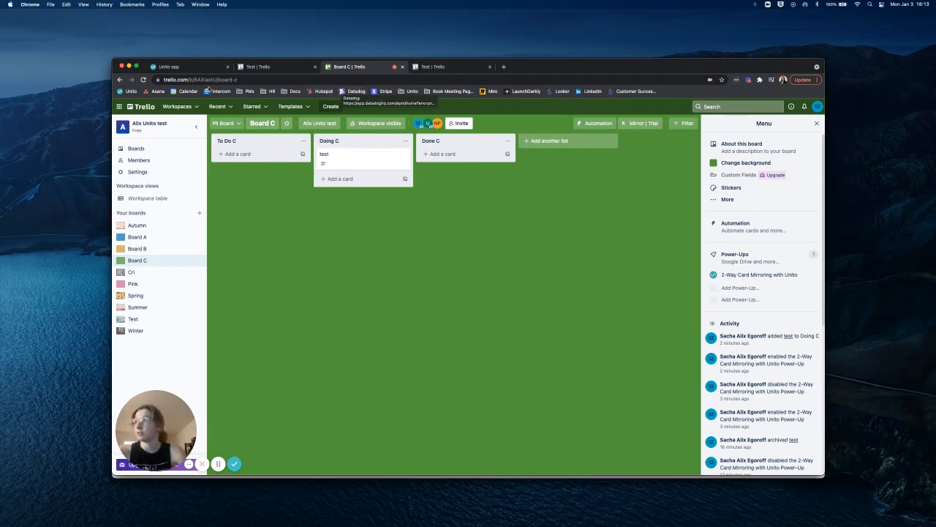
Delete the Test - Board C task sync flow from the refreshed Unito dashboard.
{"action": "left_click", "coordinate": [188, 68]}
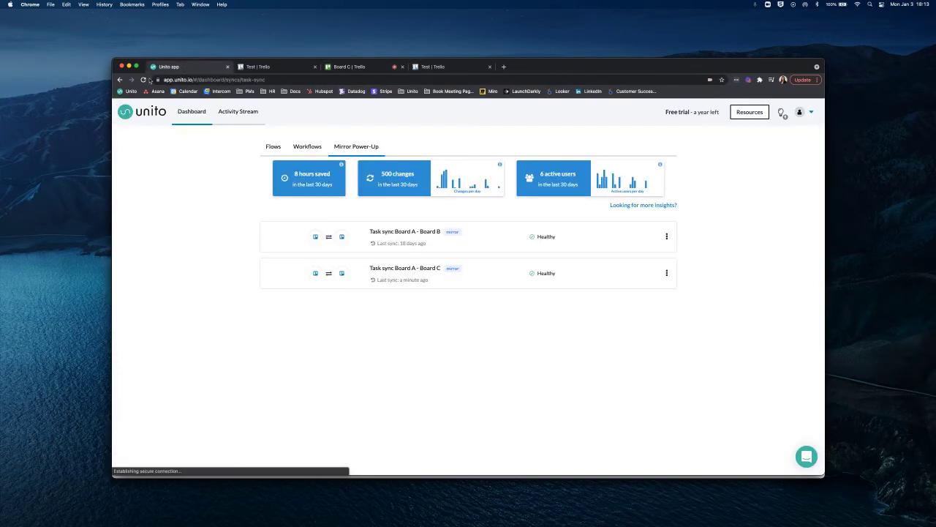
{"action": "left_click", "coordinate": [144, 79]}
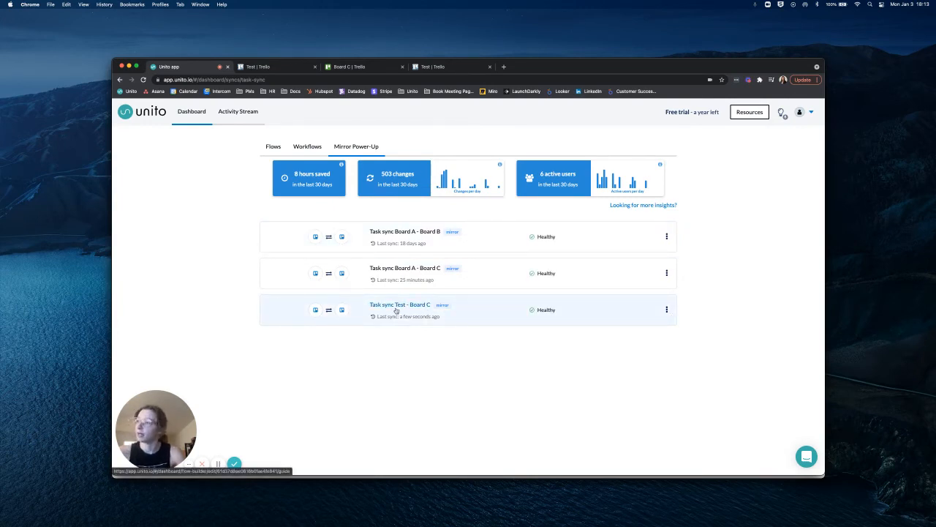
{"action": "left_click", "coordinate": [667, 310]}
{"action": "left_click", "coordinate": [602, 343]}
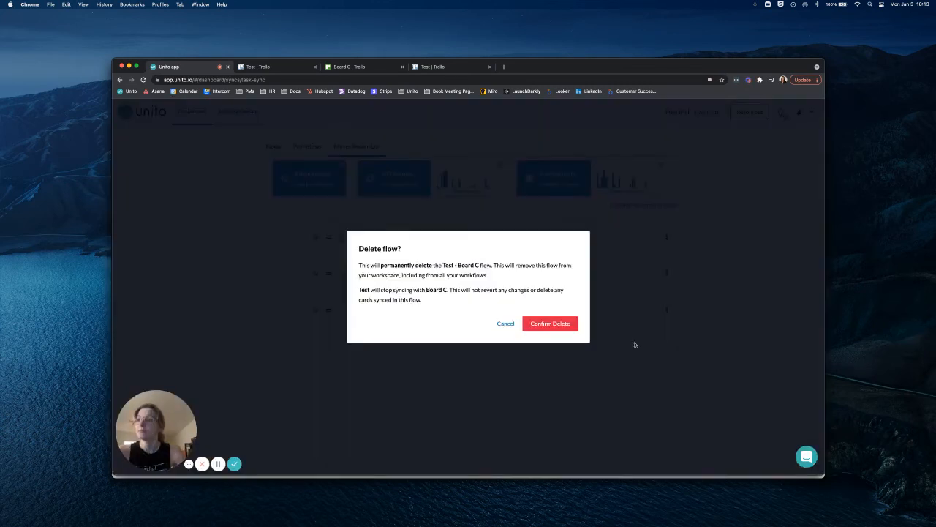
{"action": "left_click", "coordinate": [558, 325]}
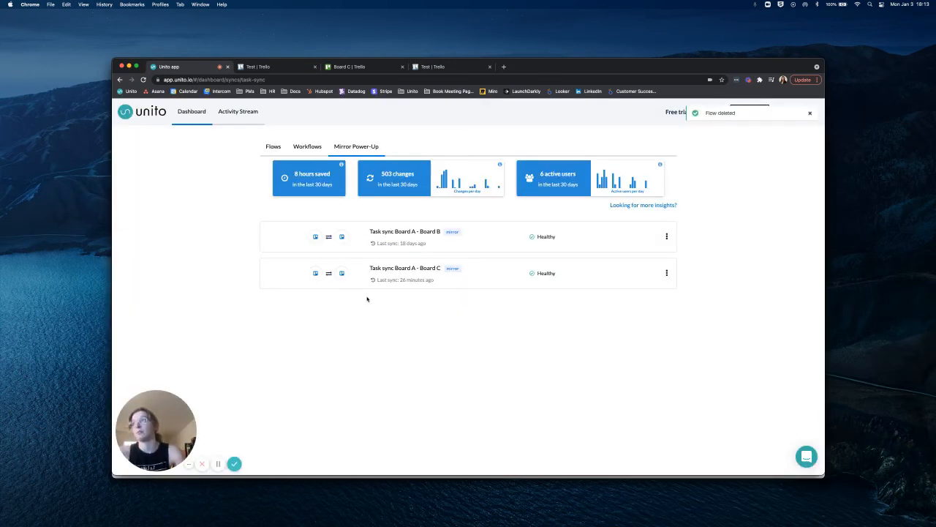